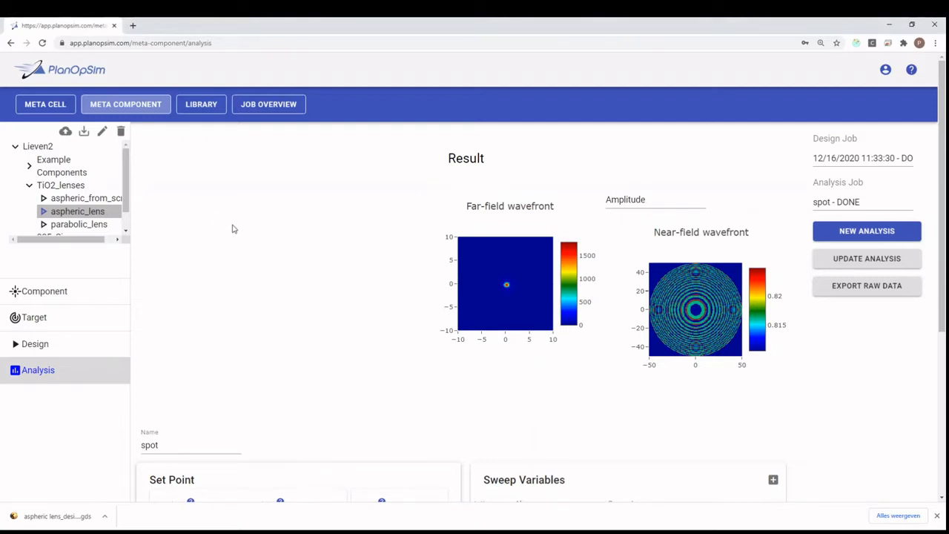
- Add a sweep variable with the alias wavelength and the parameters 900;1001;10
{"action": "scroll", "coordinate": [345, 259], "scroll_direction": "down", "scroll_amount": 2}
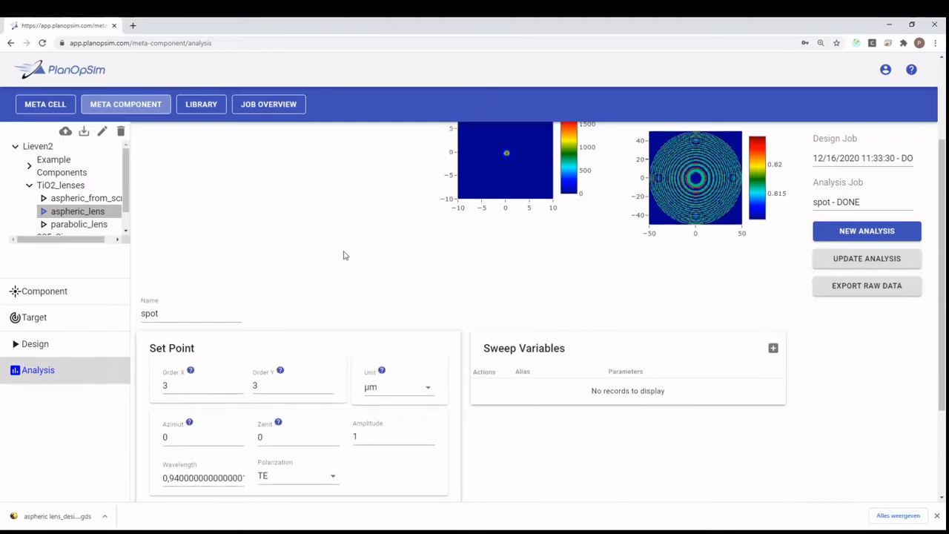
{"action": "left_click", "coordinate": [778, 350]}
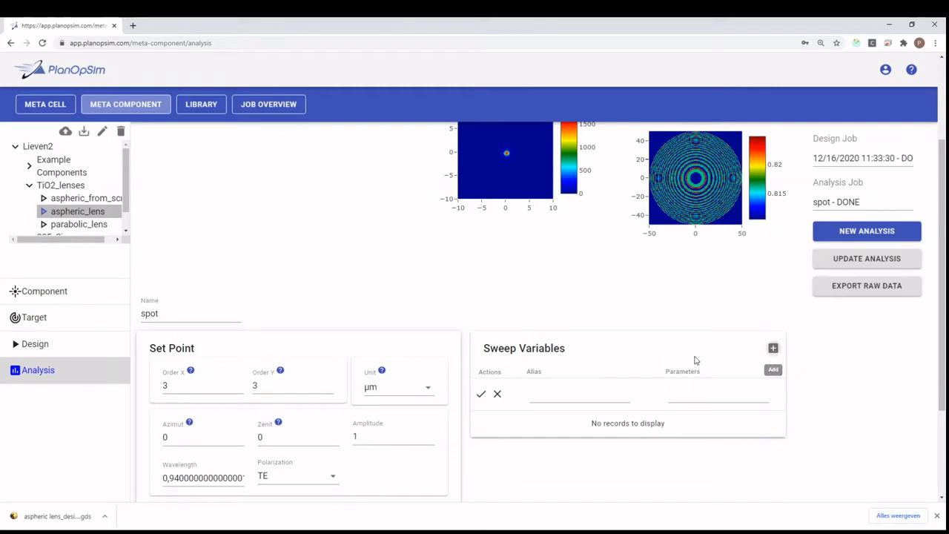
{"action": "left_click", "coordinate": [565, 394]}
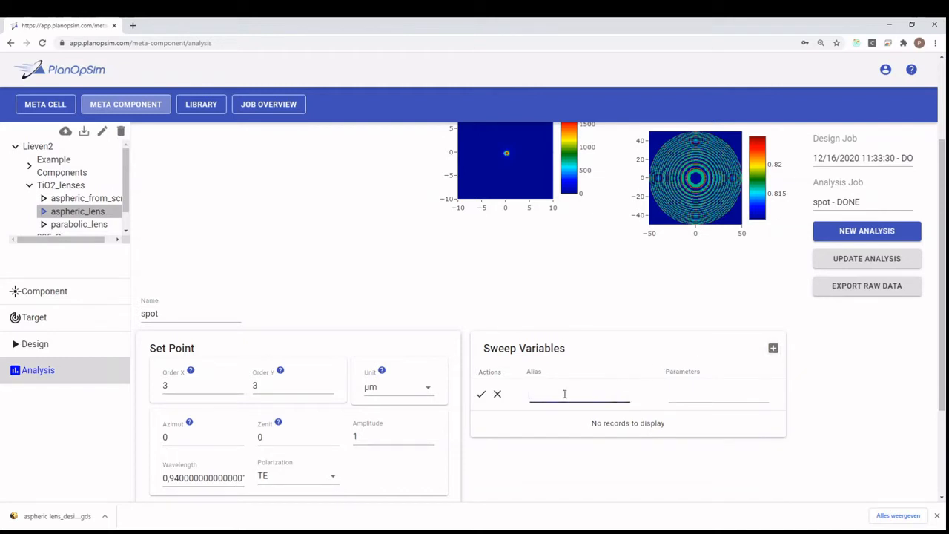
{"action": "type", "text": "wavelength"}
{"action": "key", "text": "Tab"}
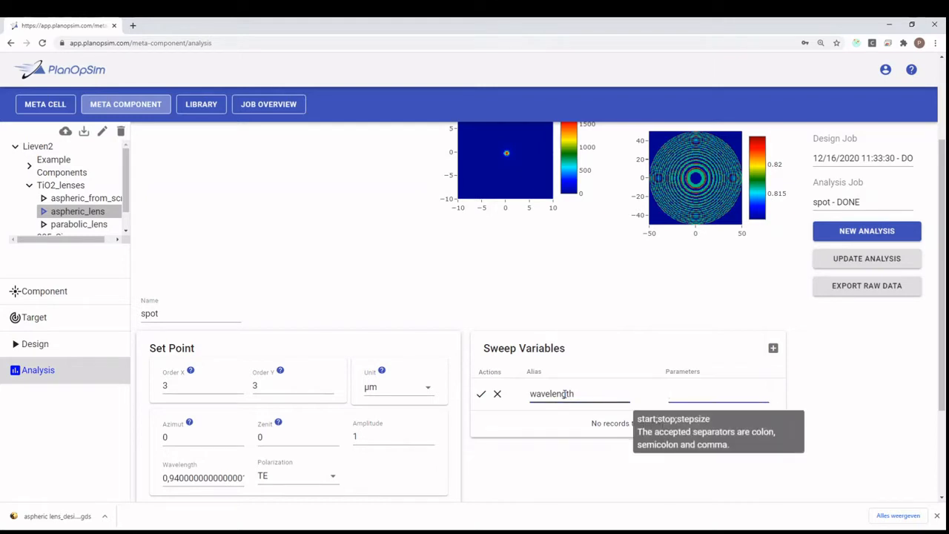
{"action": "type", "text": "900;1001;10"}
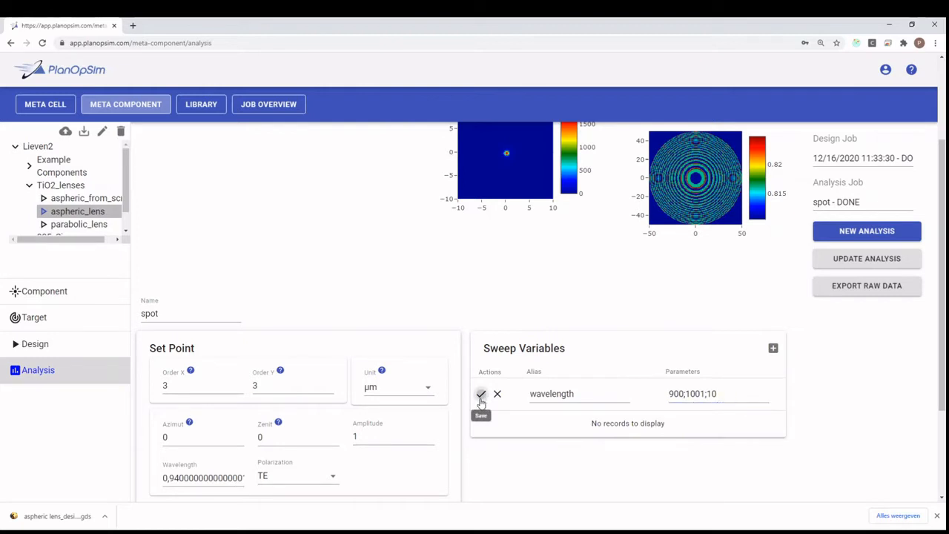
{"action": "left_click", "coordinate": [480, 397]}
- Set the set point's wavelength to the sweep variable with =wavelength and its unit to nm
{"action": "scroll", "coordinate": [456, 418], "scroll_direction": "down", "scroll_amount": 1}
{"action": "left_click", "coordinate": [242, 412]}
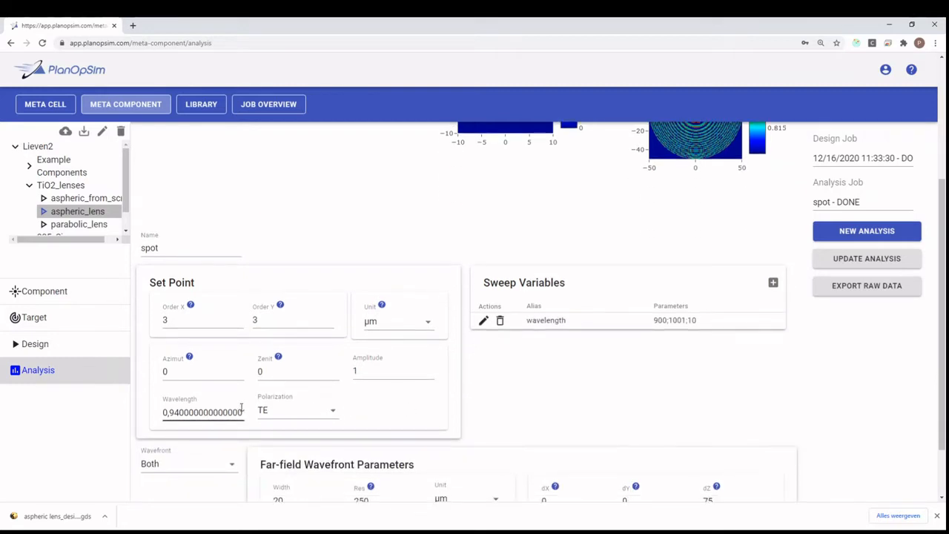
{"action": "left_click_drag", "start_coordinate": [242, 412], "coordinate": [158, 417]}
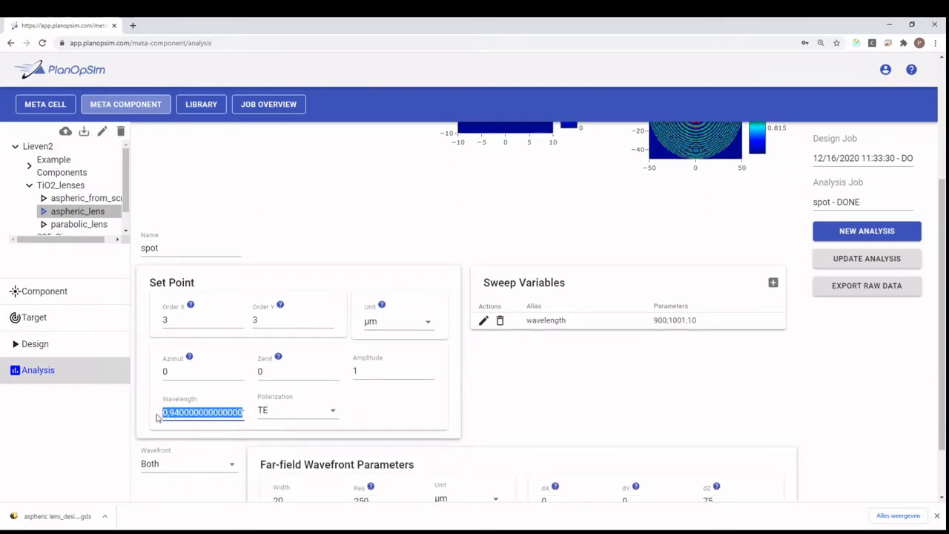
{"action": "type", "text": "1"}
{"action": "key", "text": "BackSpace"}
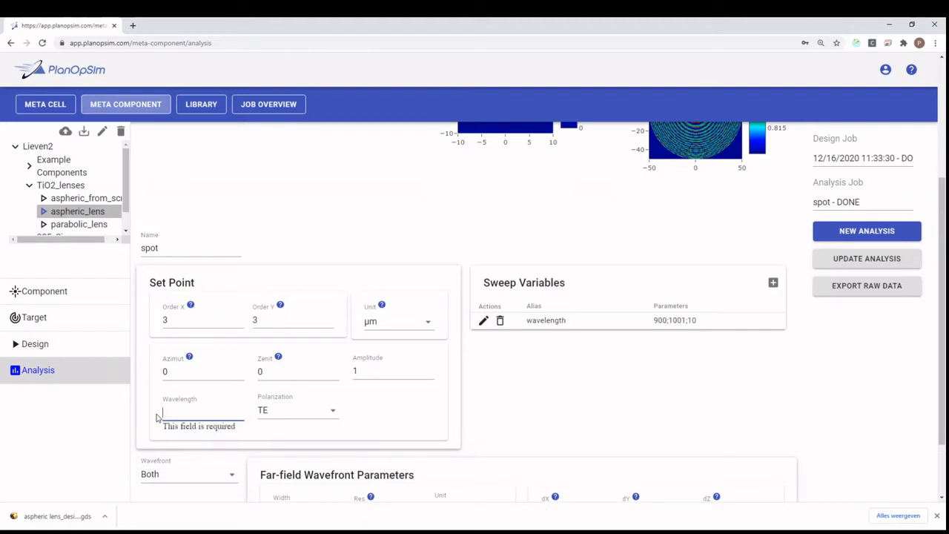
{"action": "type", "text": "=w"}
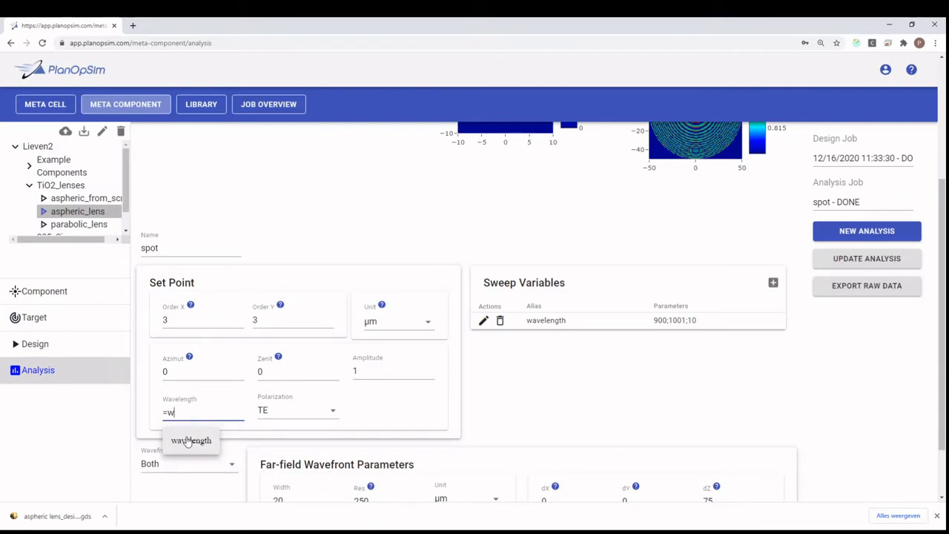
{"action": "left_click", "coordinate": [188, 441]}
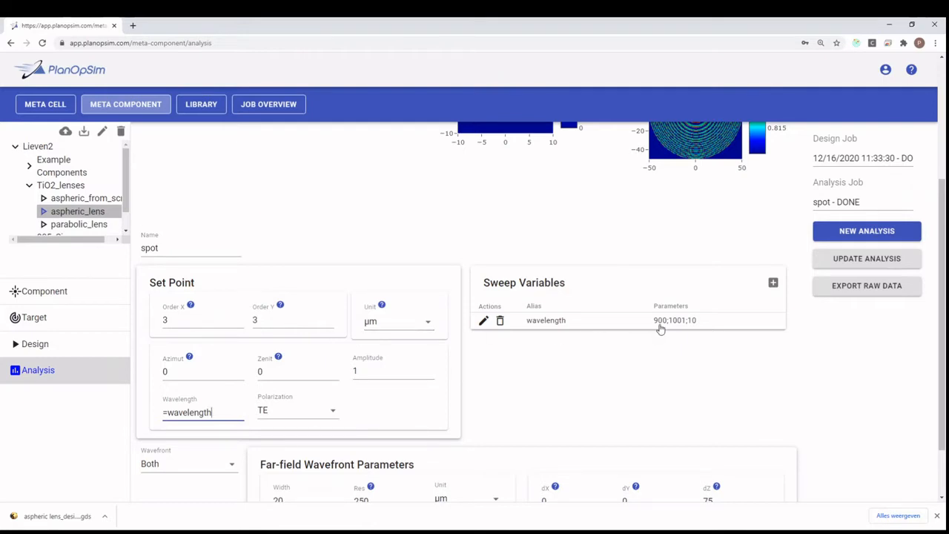
{"action": "left_click", "coordinate": [407, 326]}
{"action": "left_click", "coordinate": [382, 353]}
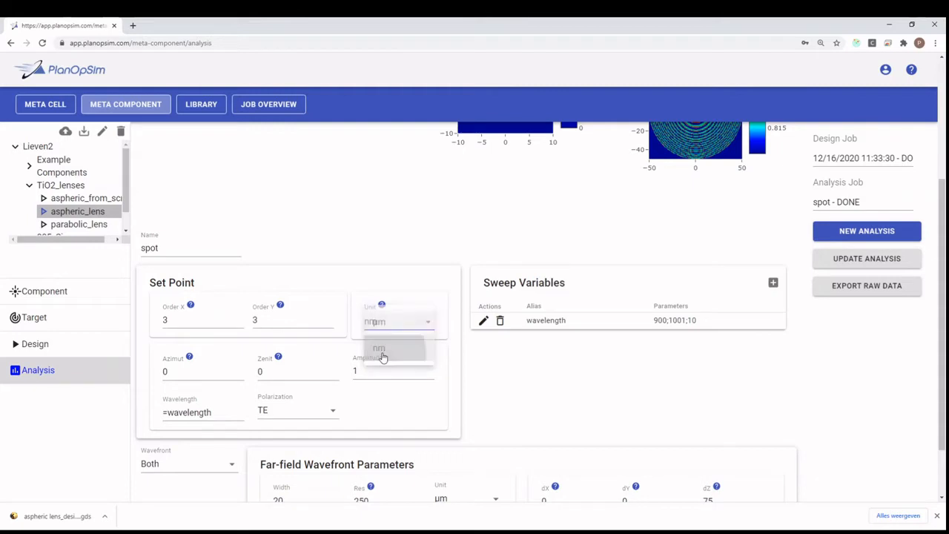
- Rename the analysis as wl_sweep and run it as a new analysis
{"action": "scroll", "coordinate": [535, 390], "scroll_direction": "down", "scroll_amount": 1}
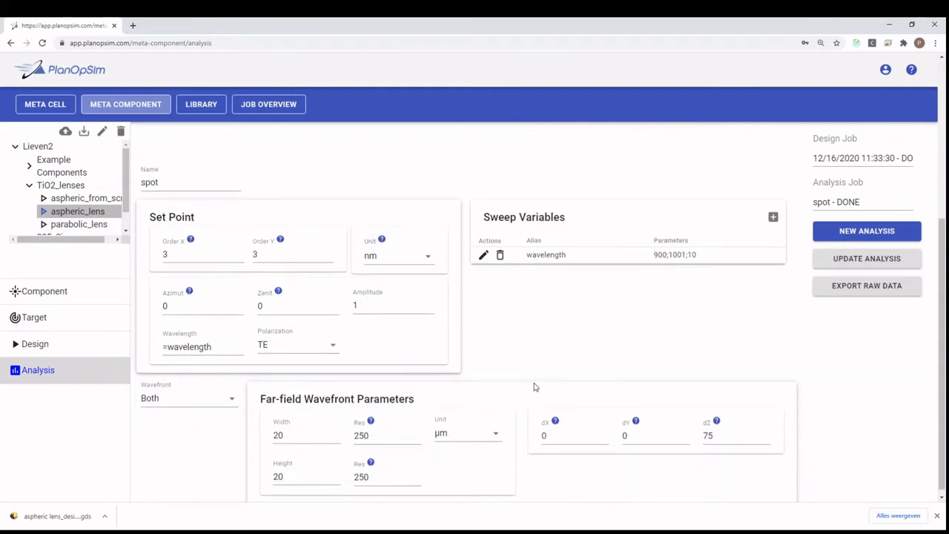
{"action": "scroll", "coordinate": [536, 387], "scroll_direction": "up", "scroll_amount": 2}
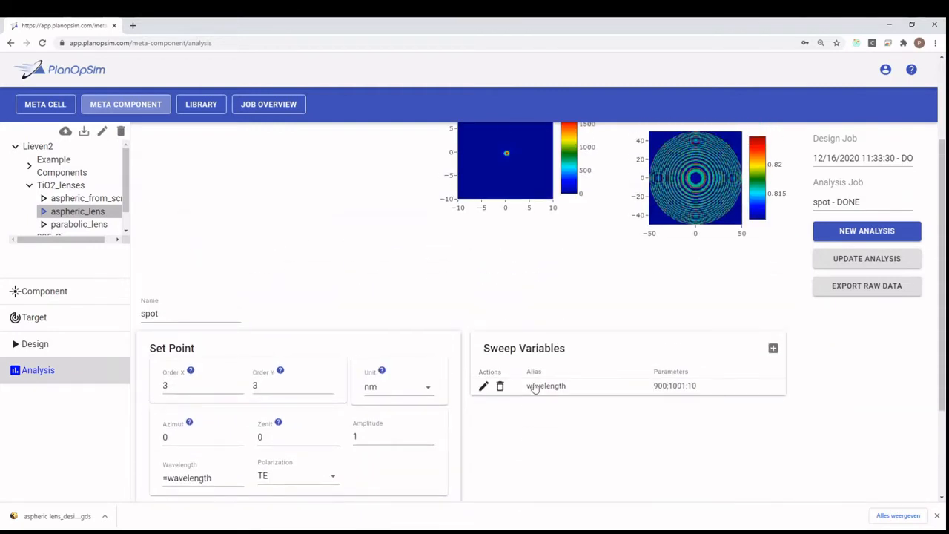
{"action": "scroll", "coordinate": [564, 315], "scroll_direction": "up", "scroll_amount": 1}
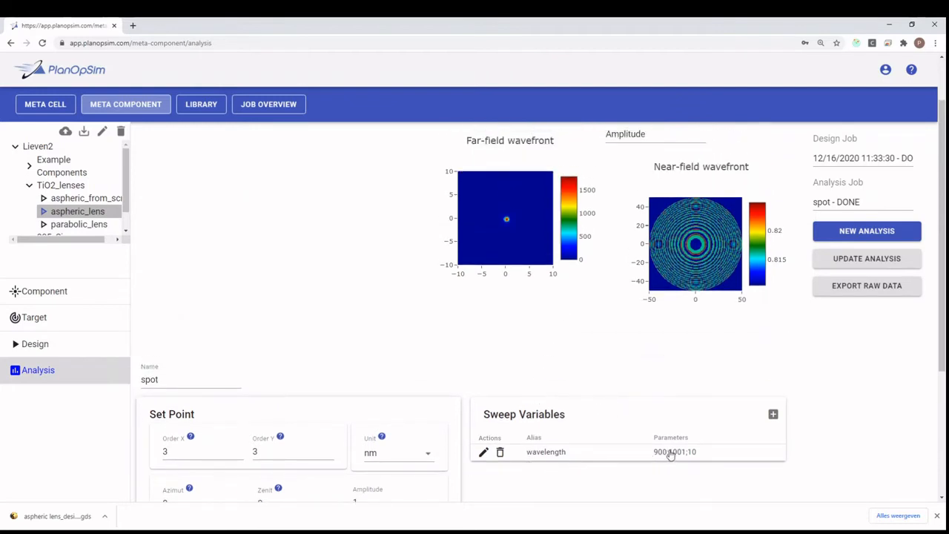
{"action": "scroll", "coordinate": [638, 371], "scroll_direction": "up", "scroll_amount": 1}
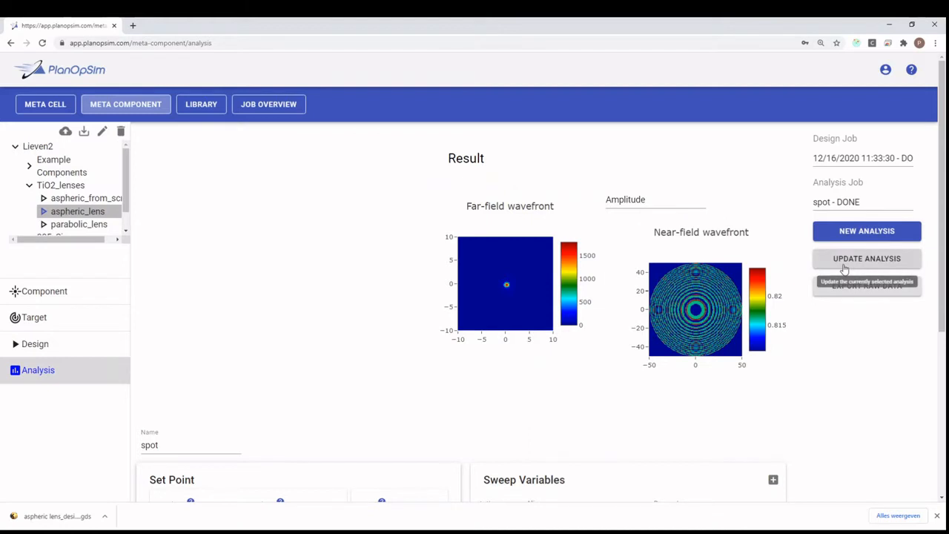
{"action": "left_click", "coordinate": [166, 448]}
{"action": "double_click", "coordinate": [147, 445]}
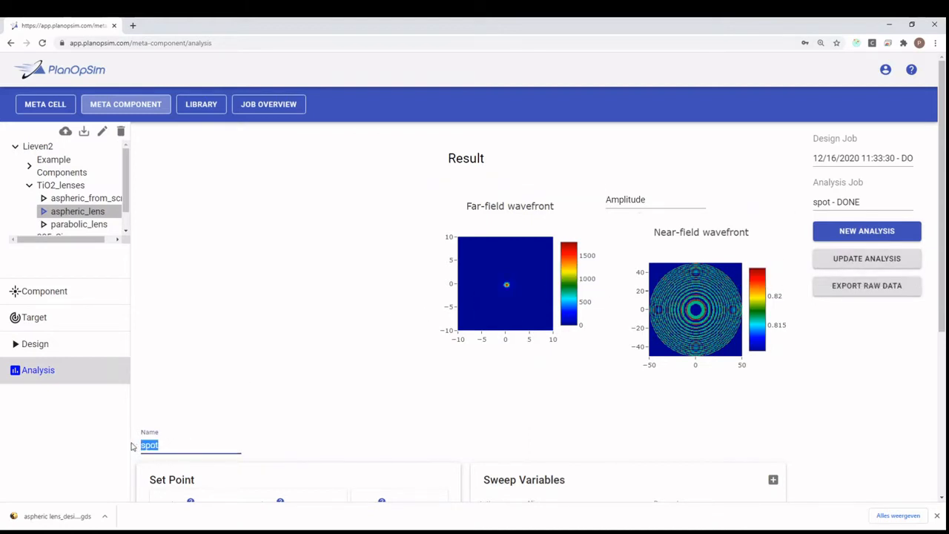
{"action": "key", "text": "BackSpace"}
{"action": "type", "text": "wl_sweep"}
{"action": "left_click", "coordinate": [216, 396]}
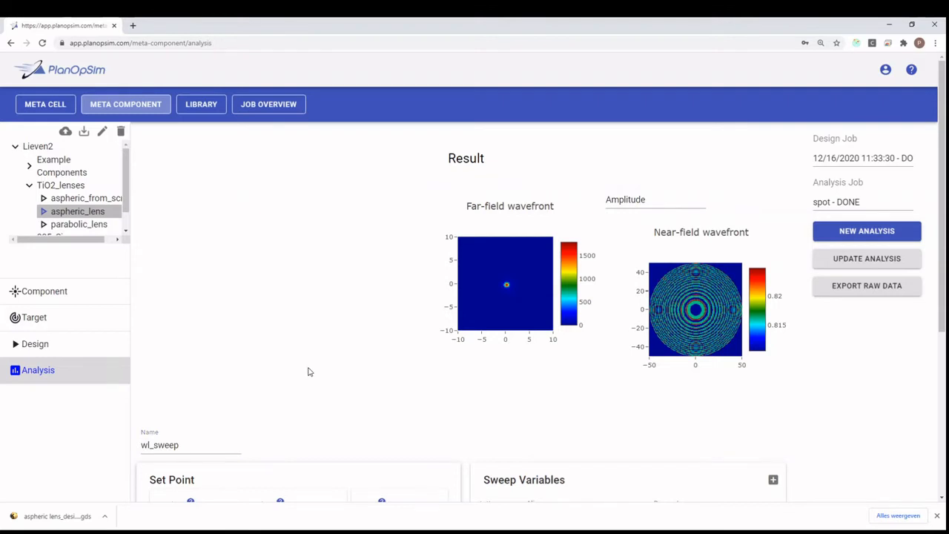
{"action": "left_click", "coordinate": [827, 236]}
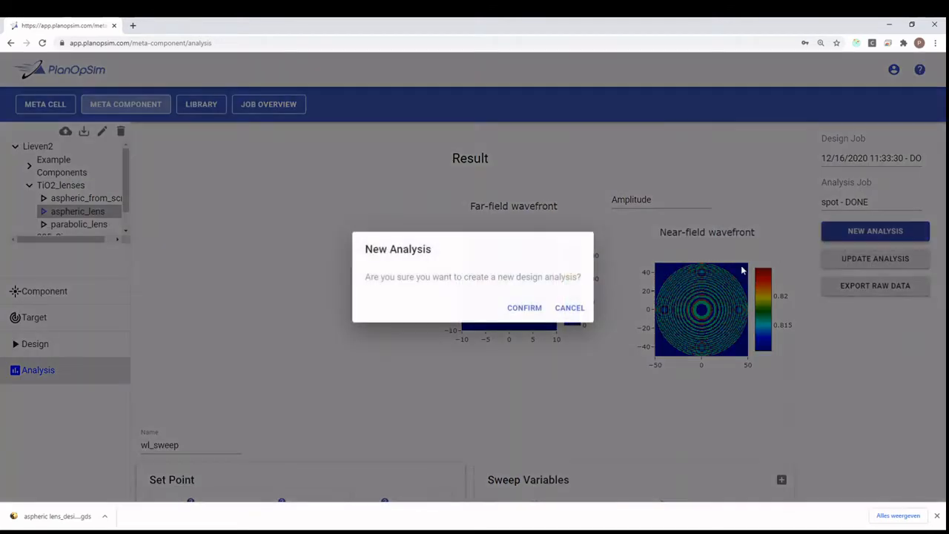
{"action": "left_click", "coordinate": [531, 310]}
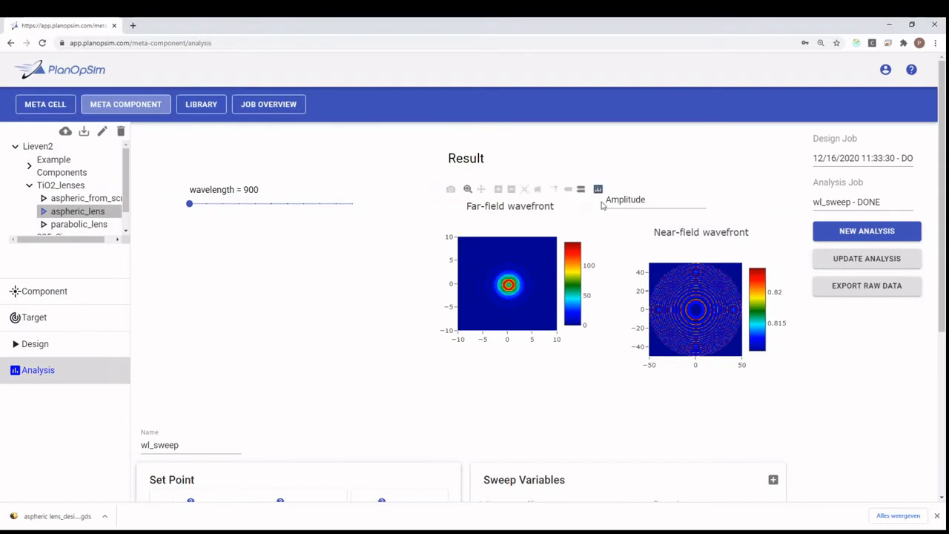
- Switch the near-field wavefront plot to phase and review the far-field wavefront parameters
{"action": "left_click", "coordinate": [623, 201]}
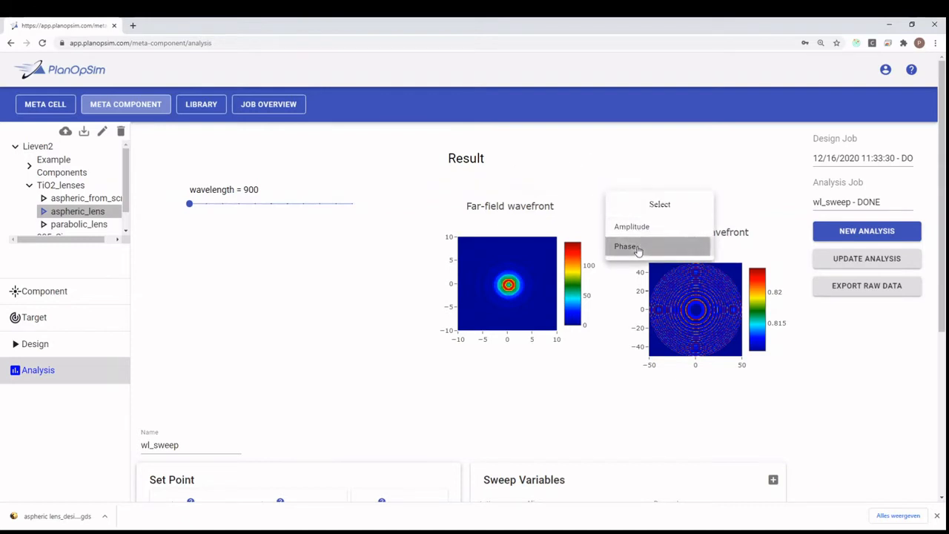
{"action": "left_click", "coordinate": [637, 249]}
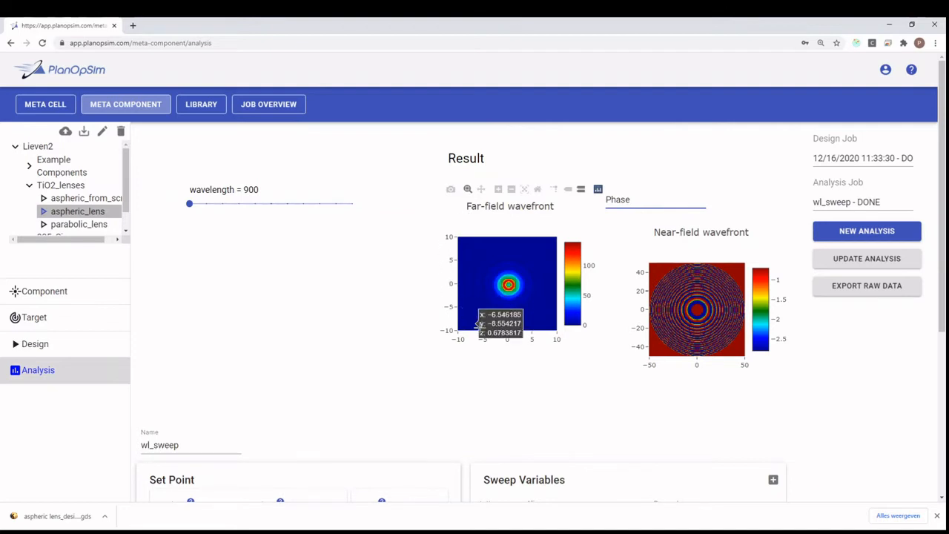
{"action": "scroll", "coordinate": [519, 337], "scroll_direction": "down", "scroll_amount": 3}
{"action": "scroll", "coordinate": [564, 349], "scroll_direction": "down", "scroll_amount": 1}
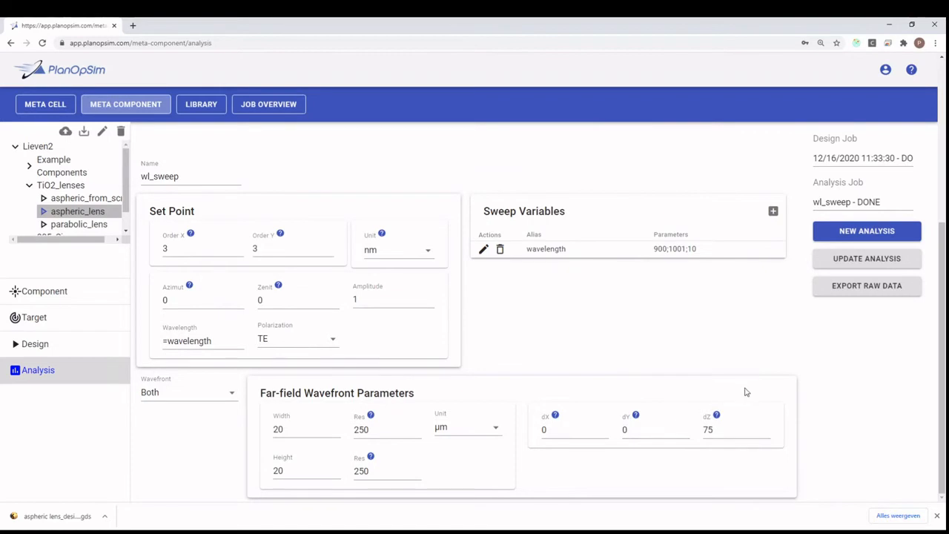
{"action": "scroll", "coordinate": [735, 383], "scroll_direction": "up", "scroll_amount": 4}
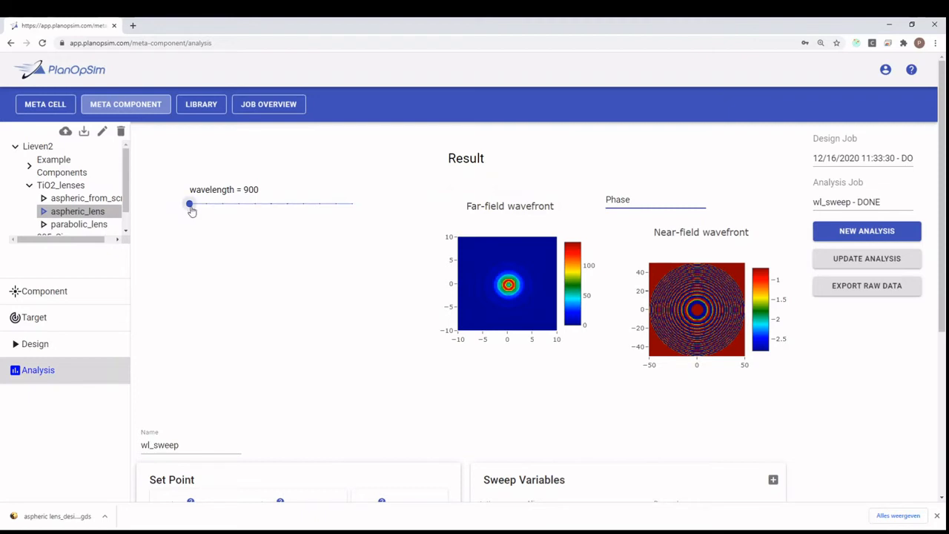
- Compare the far-field and near-field wavefronts at wavelengths 940, 930, 910, 900 and 1000
{"action": "left_click_drag", "start_coordinate": [192, 212], "coordinate": [254, 205]}
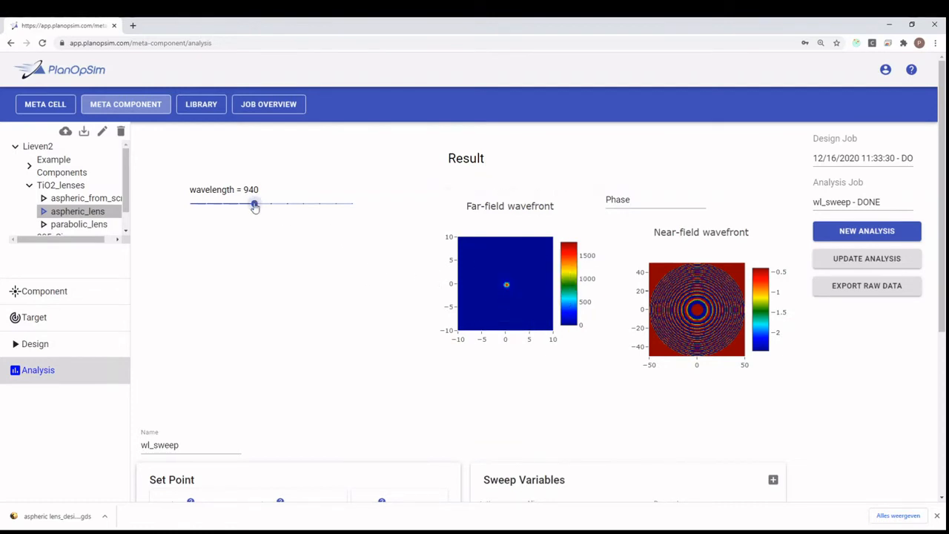
{"action": "left_click_drag", "start_coordinate": [255, 205], "coordinate": [239, 205]}
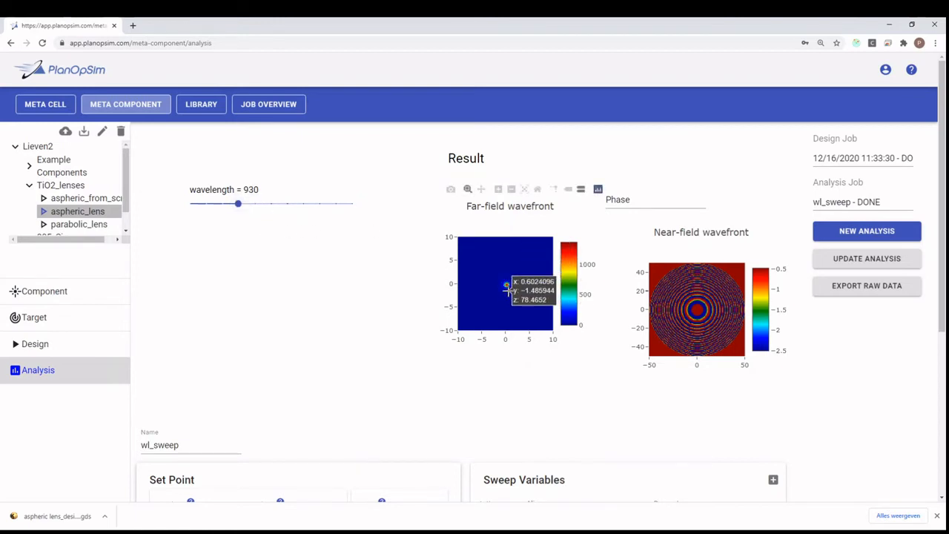
{"action": "left_click", "coordinate": [209, 205]}
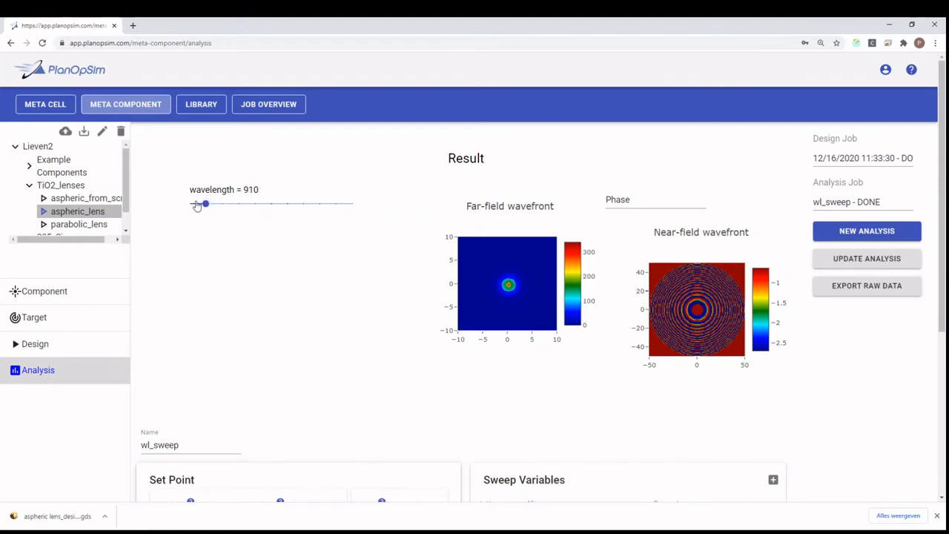
{"action": "left_click", "coordinate": [191, 206]}
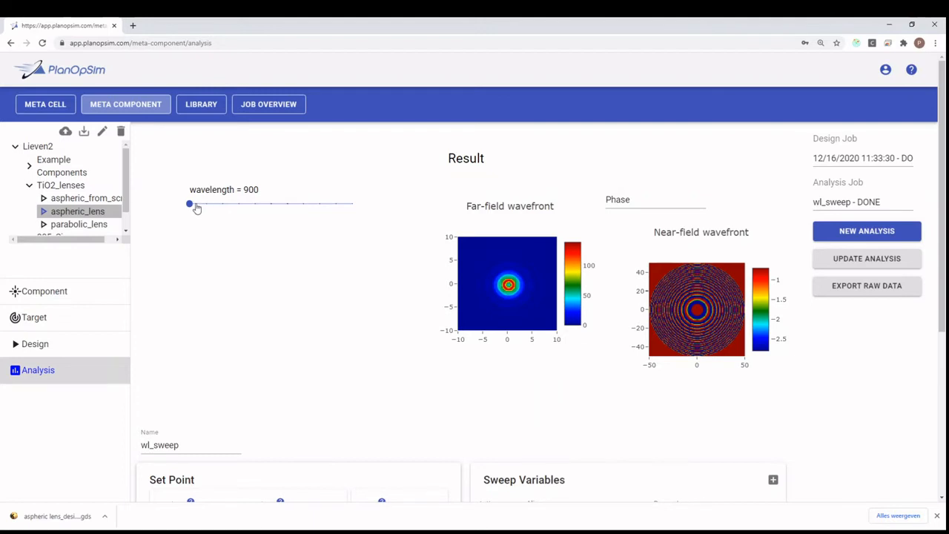
{"action": "left_click_drag", "start_coordinate": [196, 208], "coordinate": [352, 208]}
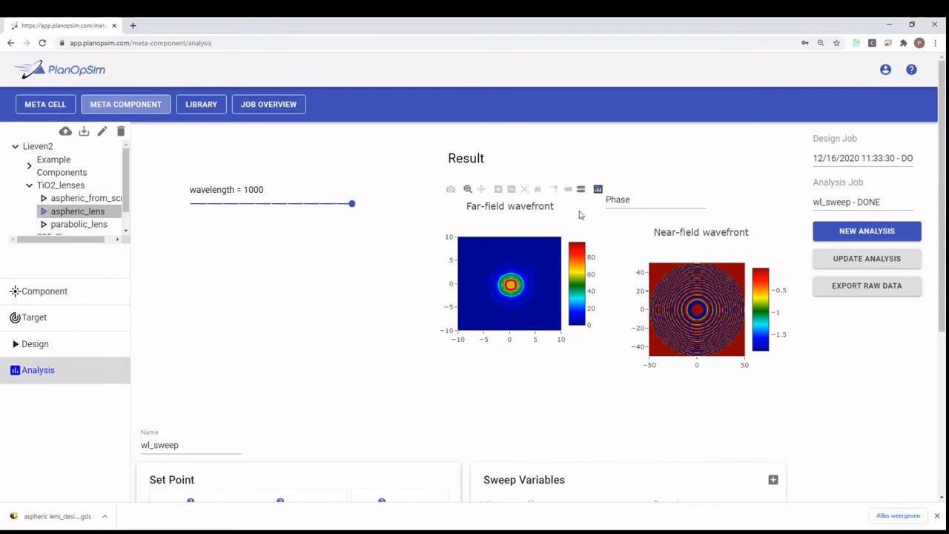
- Export the raw data of the wl_sweep analysis
{"action": "left_click", "coordinate": [848, 290]}
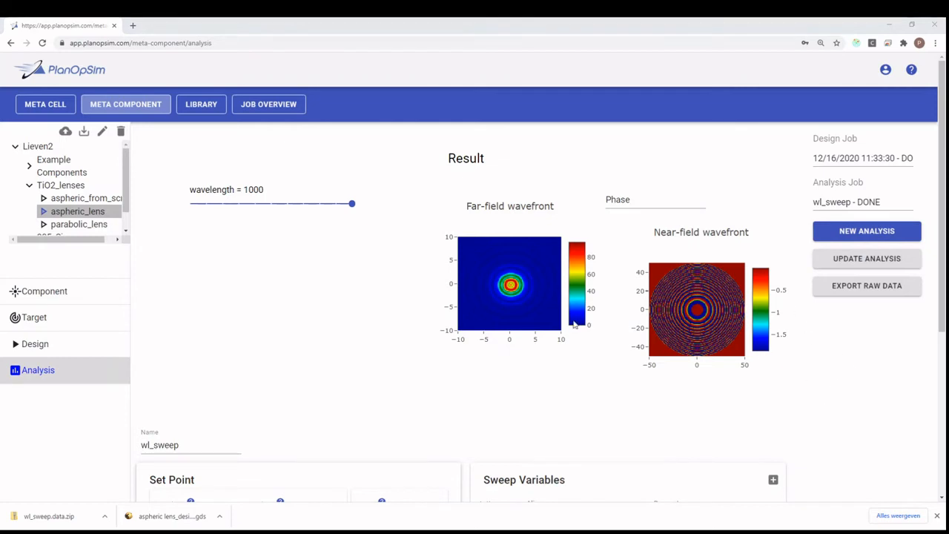
{"action": "left_click", "coordinate": [287, 295]}
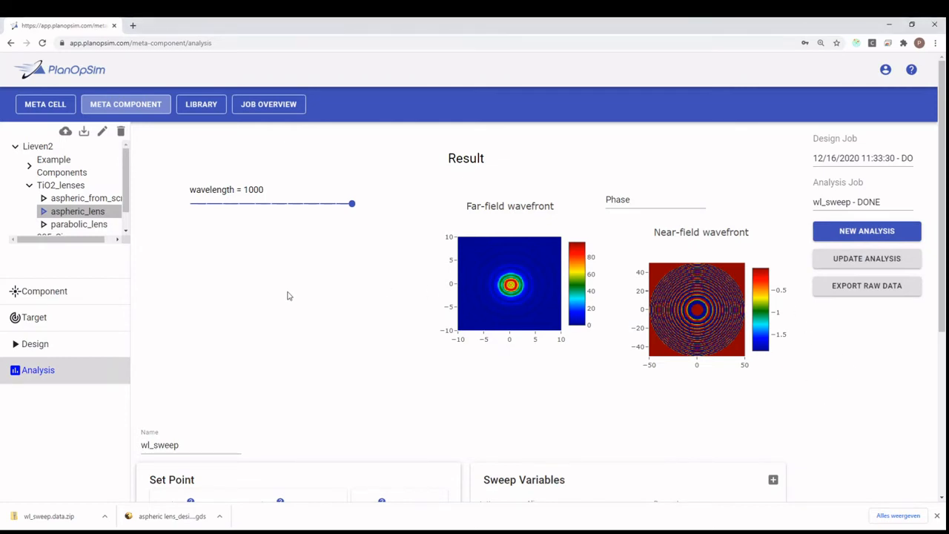
- Add a sweep variable with the alias angle and the parameters 0;15;5
{"action": "scroll", "coordinate": [289, 296], "scroll_direction": "down", "scroll_amount": 2}
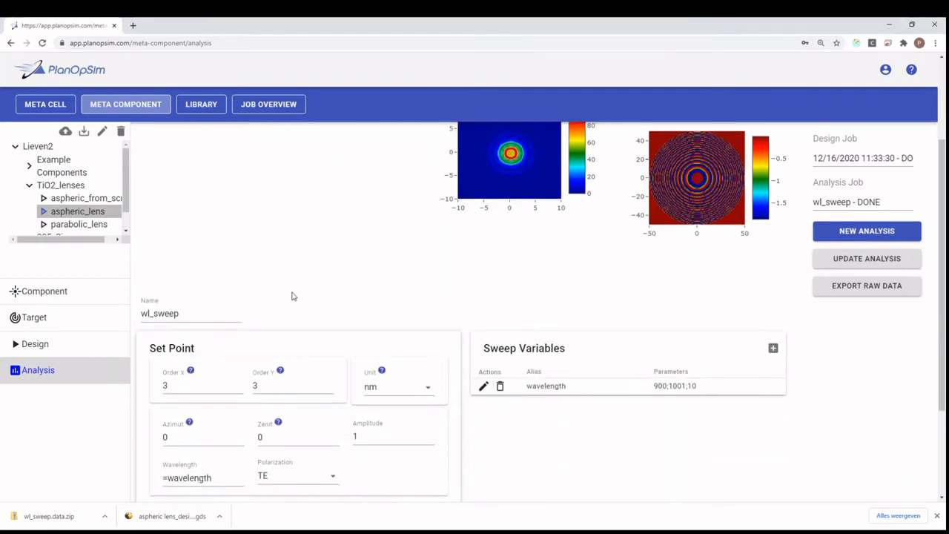
{"action": "scroll", "coordinate": [291, 296], "scroll_direction": "up", "scroll_amount": 1}
{"action": "scroll", "coordinate": [302, 301], "scroll_direction": "down", "scroll_amount": 1}
{"action": "scroll", "coordinate": [303, 301], "scroll_direction": "up", "scroll_amount": 1}
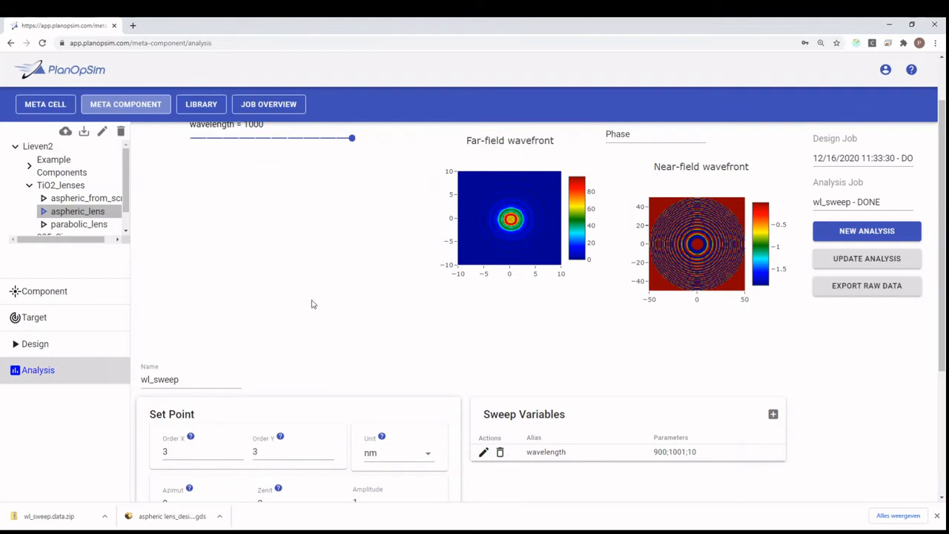
{"action": "scroll", "coordinate": [715, 358], "scroll_direction": "down", "scroll_amount": 1}
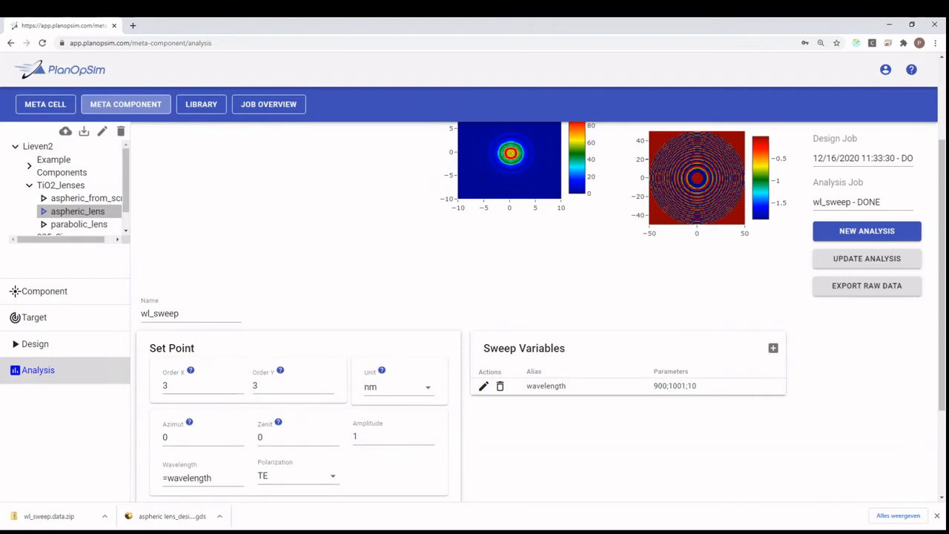
{"action": "left_click", "coordinate": [772, 349]}
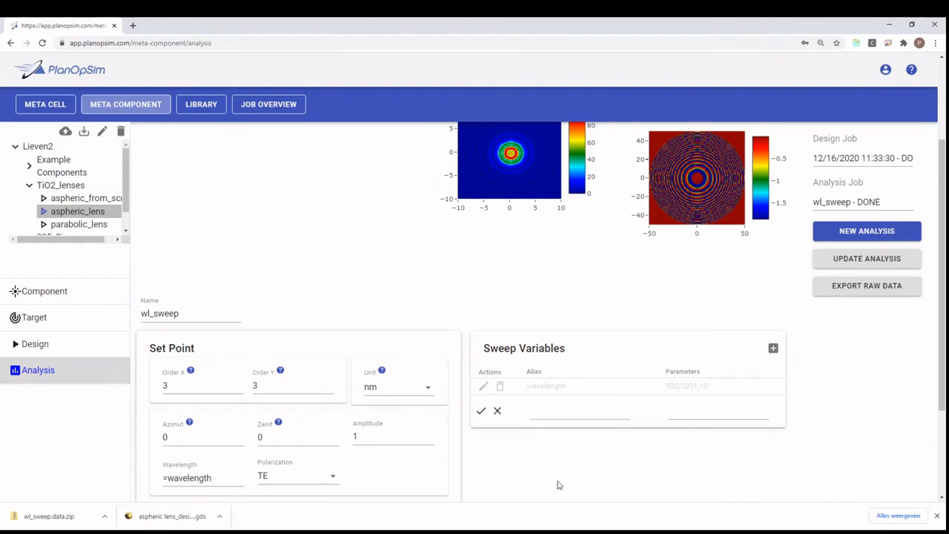
{"action": "left_click", "coordinate": [563, 417]}
{"action": "left_click", "coordinate": [717, 405]}
{"action": "left_click", "coordinate": [705, 411]}
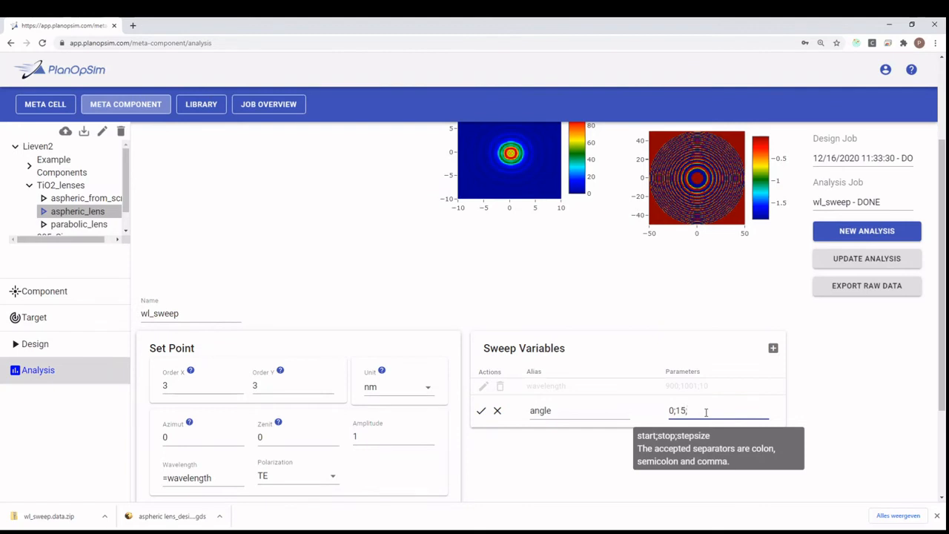
{"action": "left_click", "coordinate": [481, 410]}
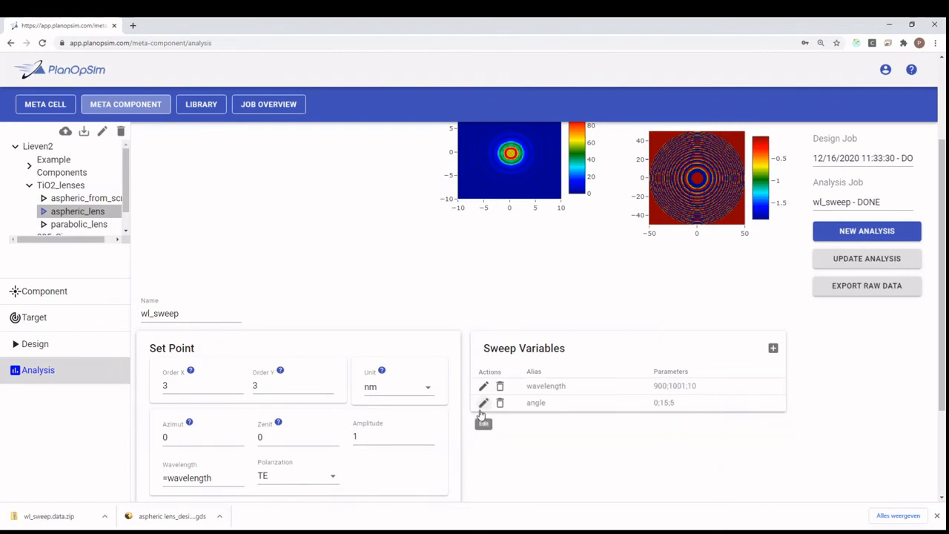
- Link the Zenit angle of the set point to the angle sweep variable
{"action": "scroll", "coordinate": [504, 352], "scroll_direction": "down", "scroll_amount": 1}
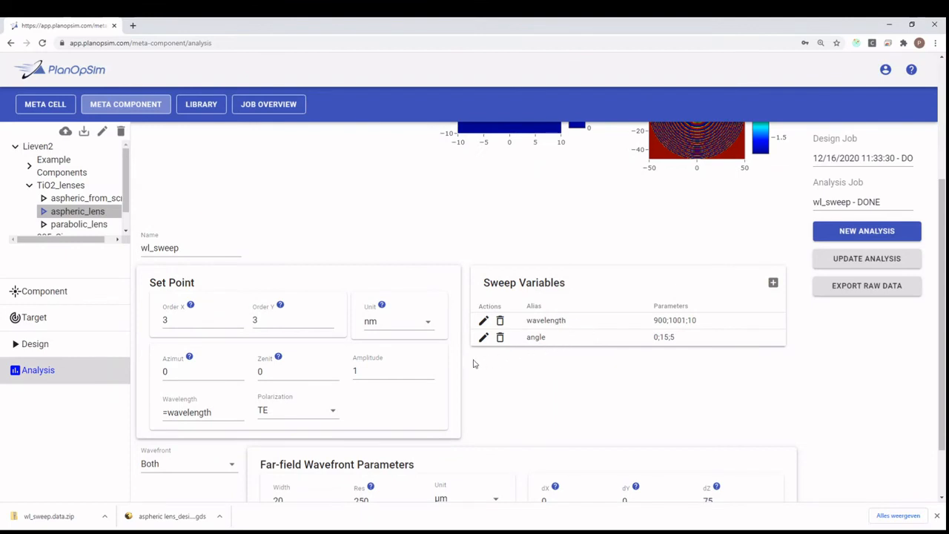
{"action": "left_click", "coordinate": [275, 373]}
{"action": "key", "text": "ctrl+a"}
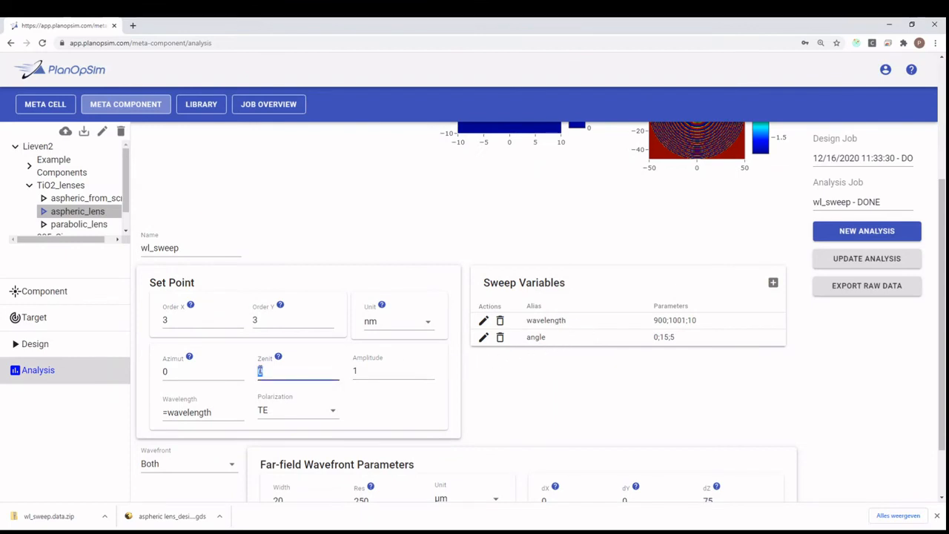
{"action": "type", "text": "="}
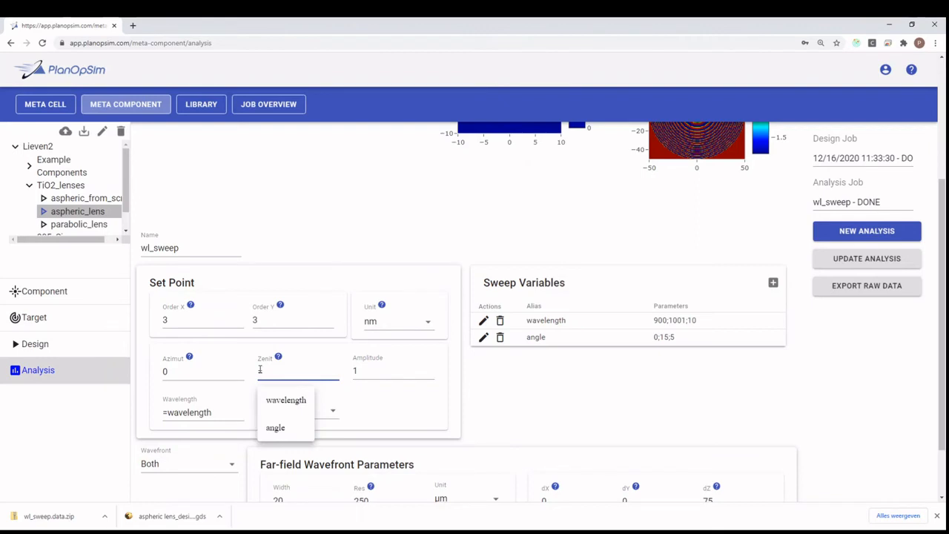
{"action": "left_click", "coordinate": [289, 427]}
{"action": "left_click", "coordinate": [553, 394]}
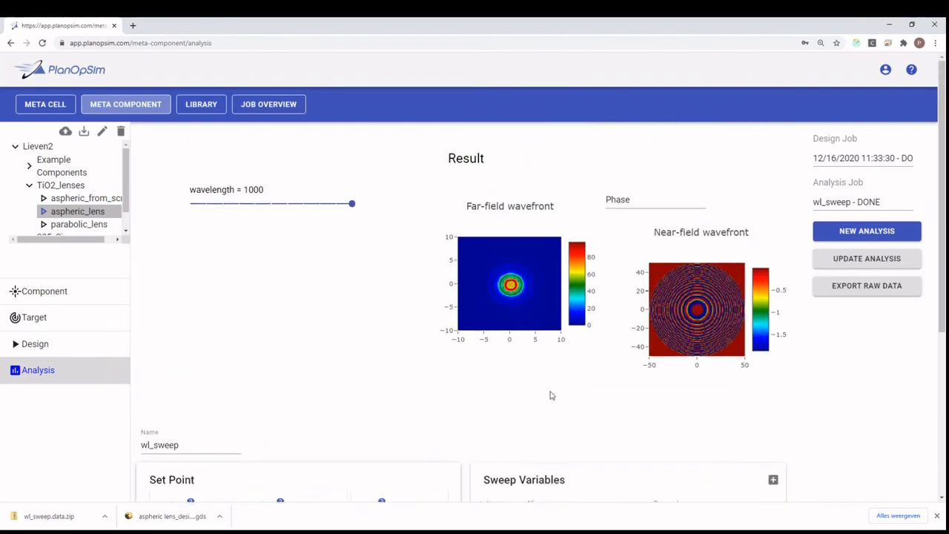
- Rename the analysis as wl+angle_sweep and run it as a new analysis
{"action": "left_click_drag", "start_coordinate": [181, 446], "coordinate": [178, 445]}
{"action": "left_click", "coordinate": [157, 445]}
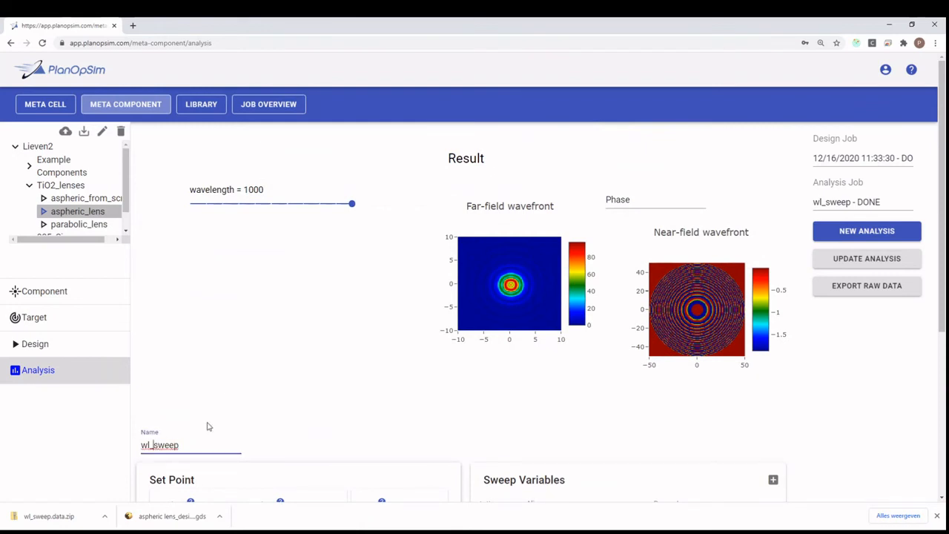
{"action": "type", "text": "_"}
{"action": "key", "text": "BackSpace"}
{"action": "type", "text": "+angle"}
{"action": "left_click", "coordinate": [225, 408]}
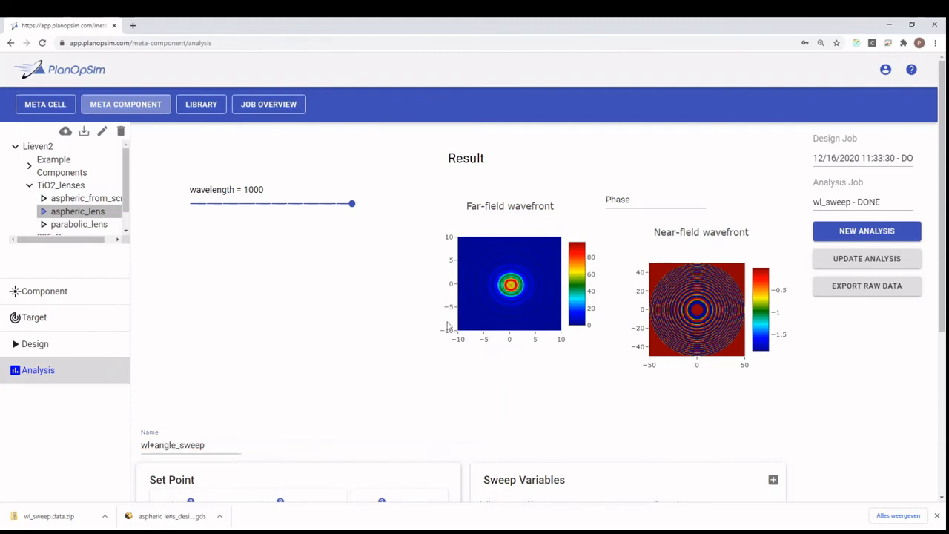
{"action": "left_click", "coordinate": [868, 231]}
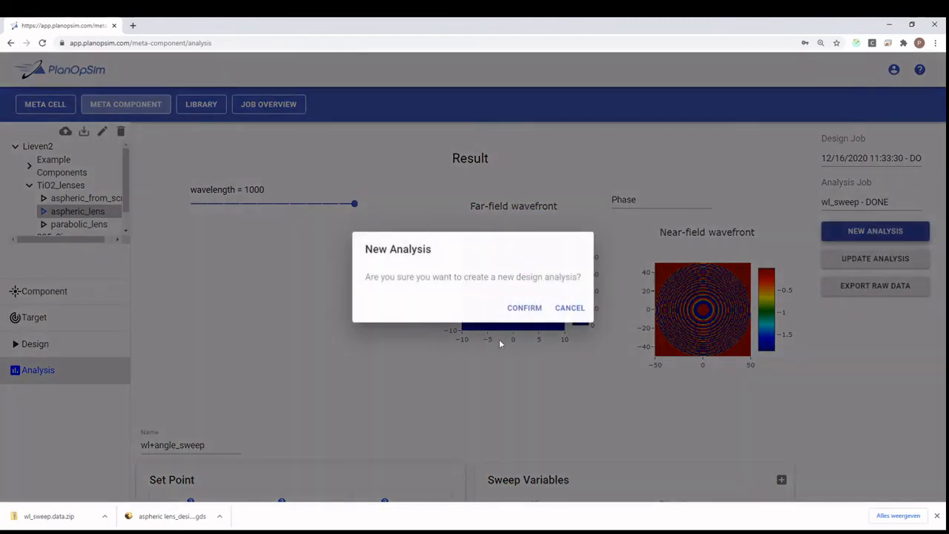
{"action": "left_click", "coordinate": [523, 309]}
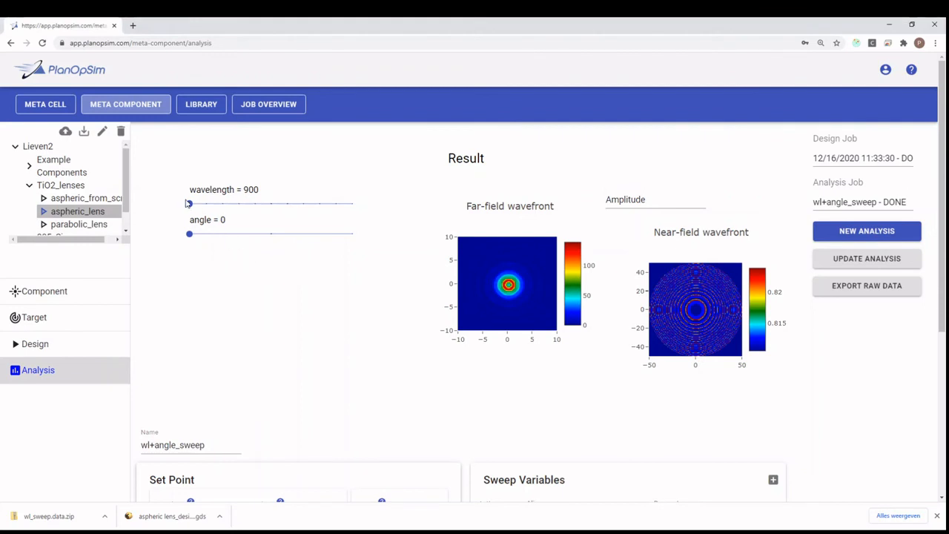
- Compare the wavefronts at wavelength 940 with angles 0 and 5, and at wavelength 920 with angle 5
{"action": "left_click_drag", "start_coordinate": [189, 204], "coordinate": [255, 204]}
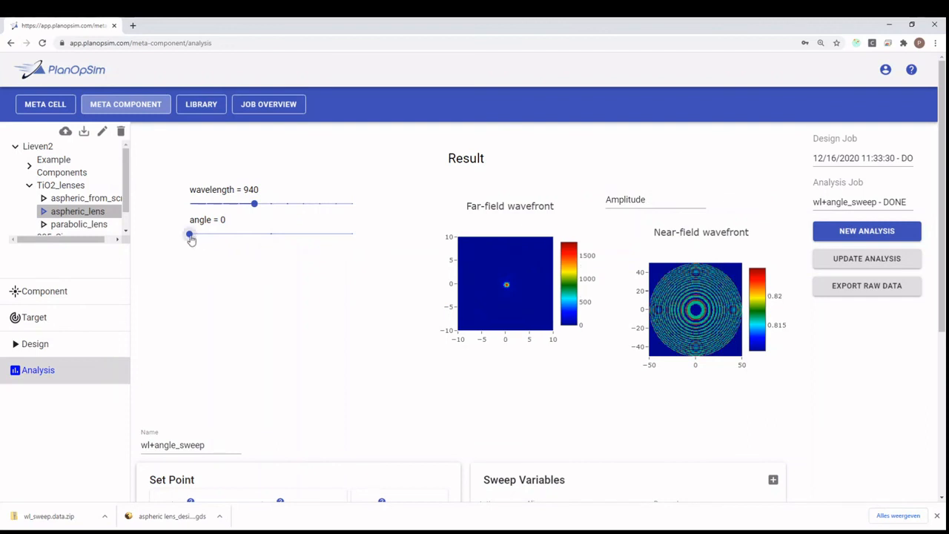
{"action": "left_click", "coordinate": [271, 238]}
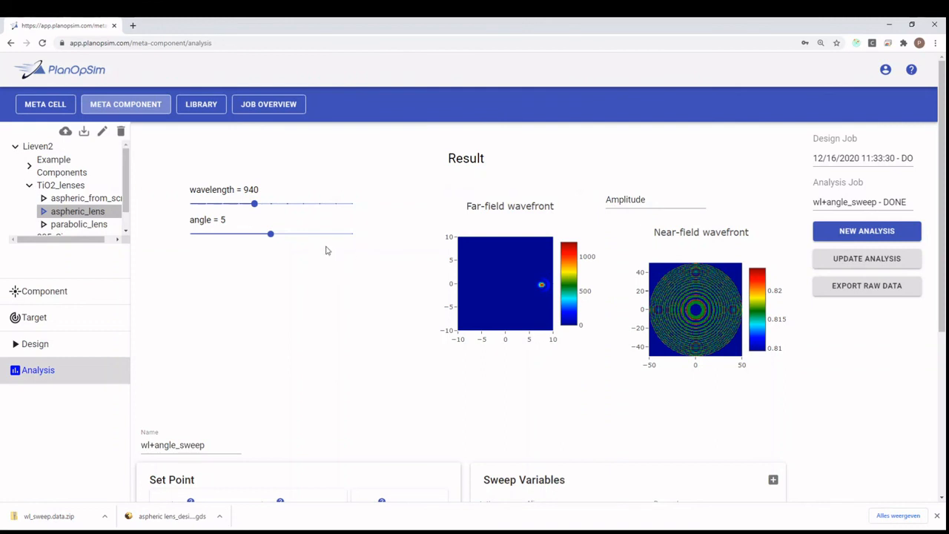
{"action": "left_click", "coordinate": [221, 205]}
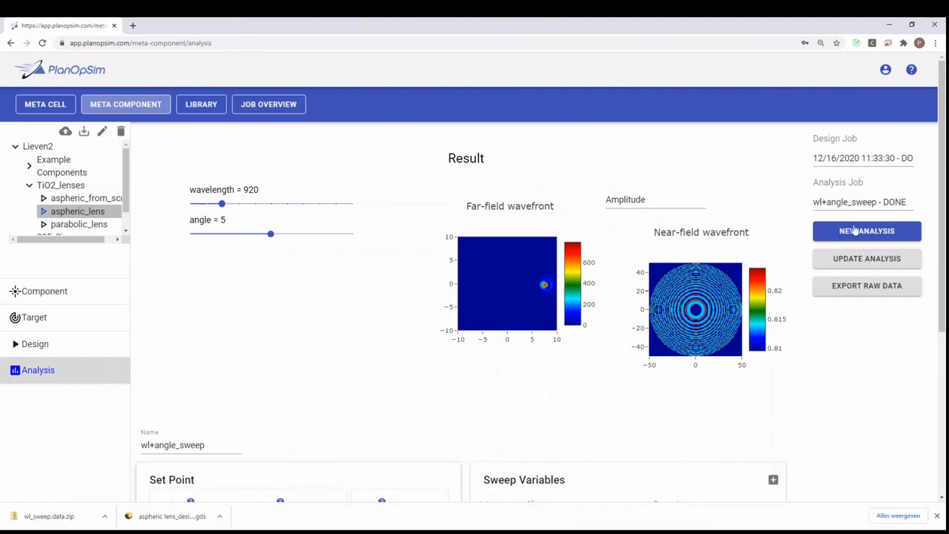
- Load the results of the wl_sweep analysis job and view its wavefronts at wavelength 950
{"action": "left_click", "coordinate": [897, 202]}
{"action": "scroll", "coordinate": [895, 221], "scroll_direction": "down", "scroll_amount": 1}
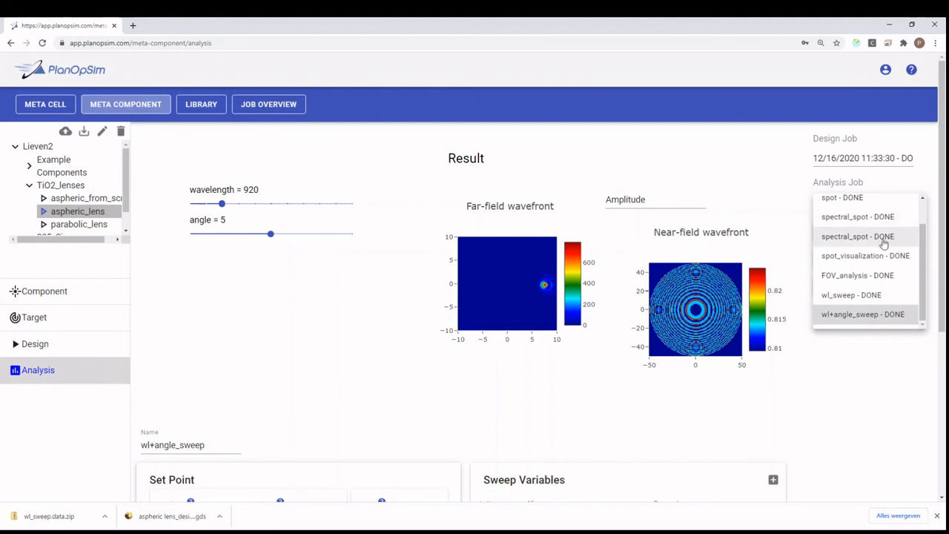
{"action": "left_click", "coordinate": [864, 299]}
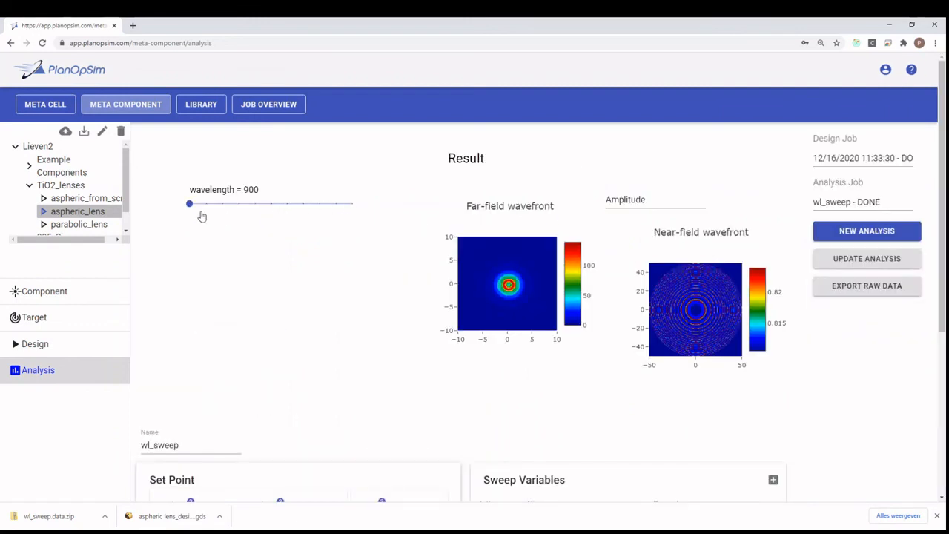
{"action": "left_click_drag", "start_coordinate": [190, 203], "coordinate": [271, 205]}
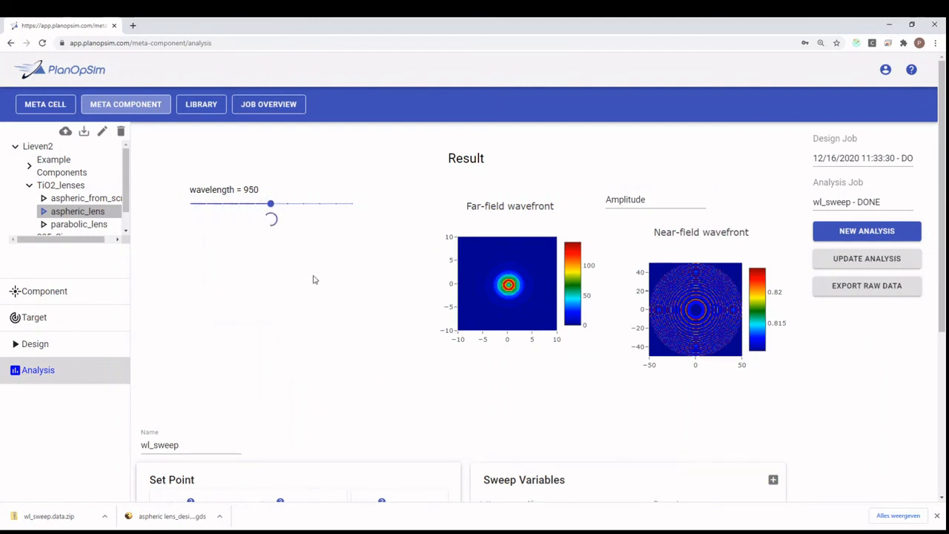